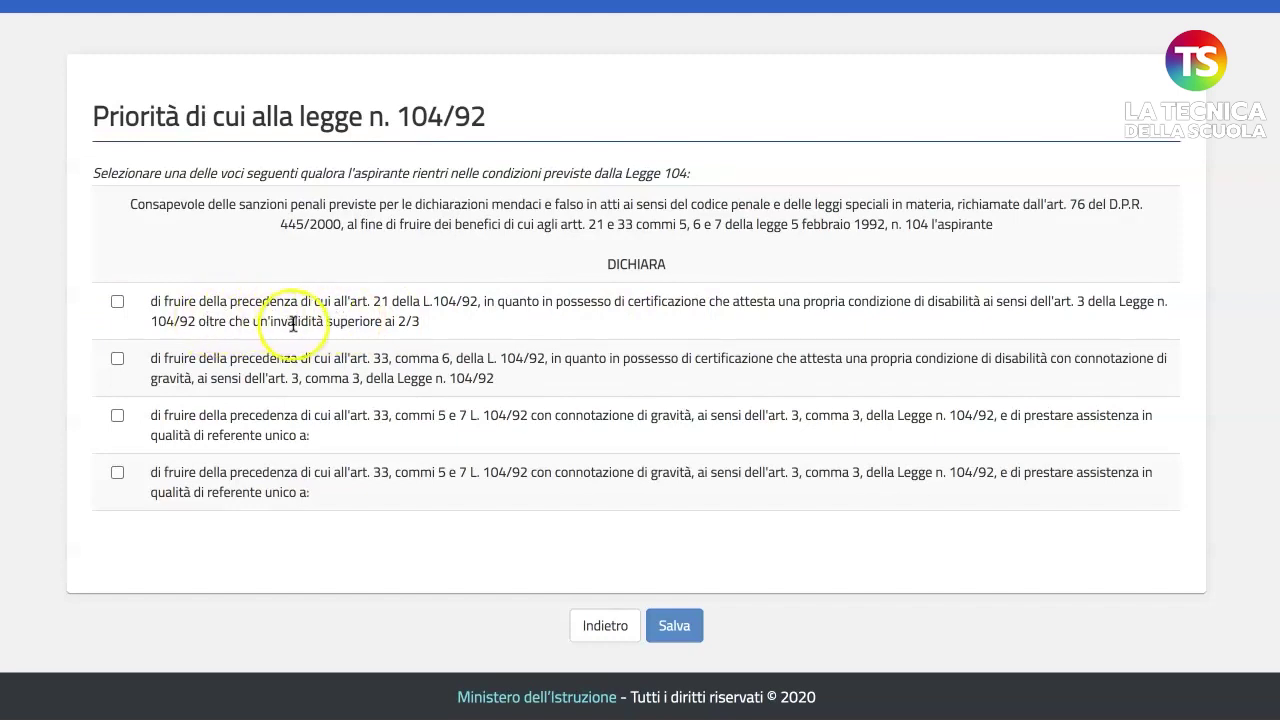
Step: Select the art. 21 declaration on personal disability and replace that choice with the art. 33, comma 6 declaration
left_click(116, 301)
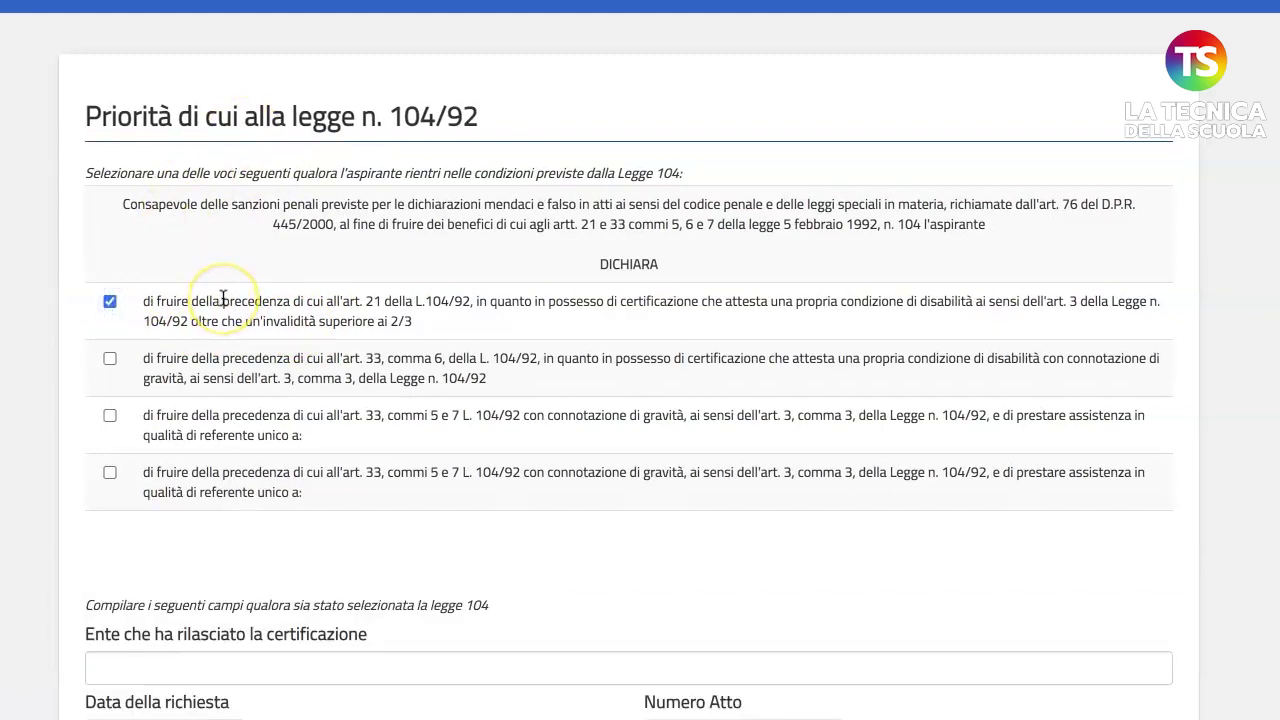
scroll(222, 298, "down", 3)
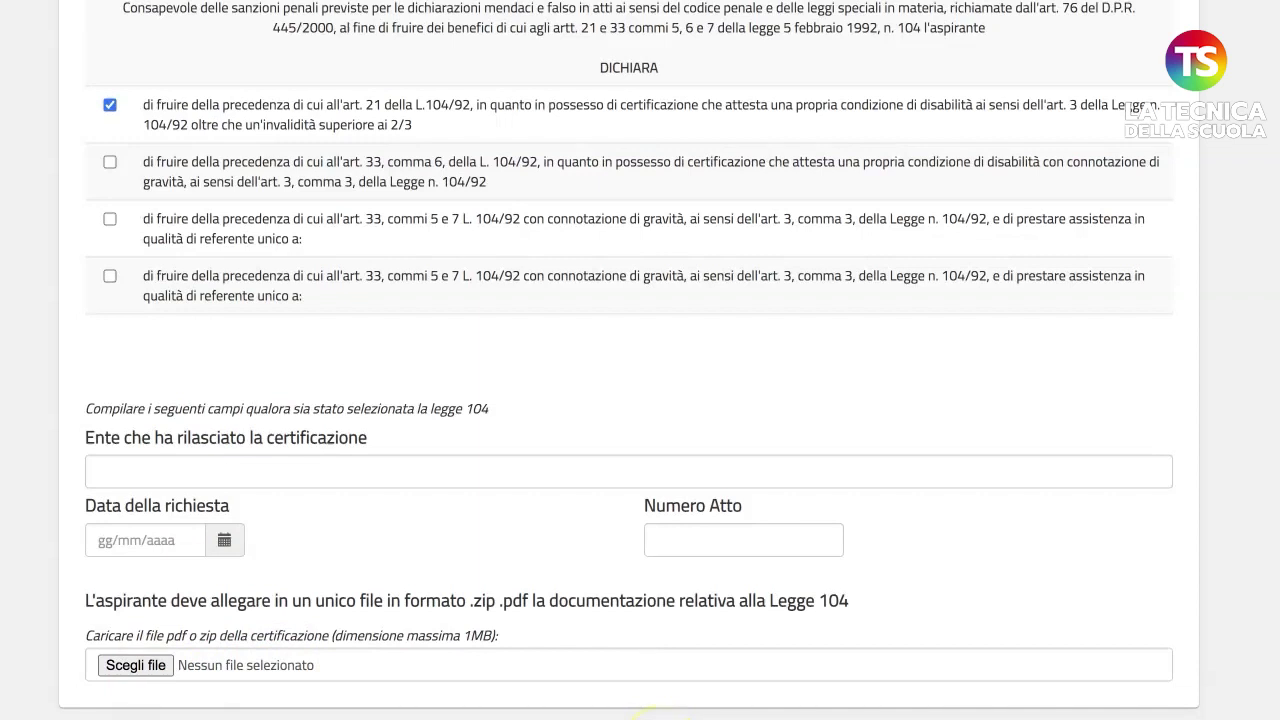
left_click(110, 162)
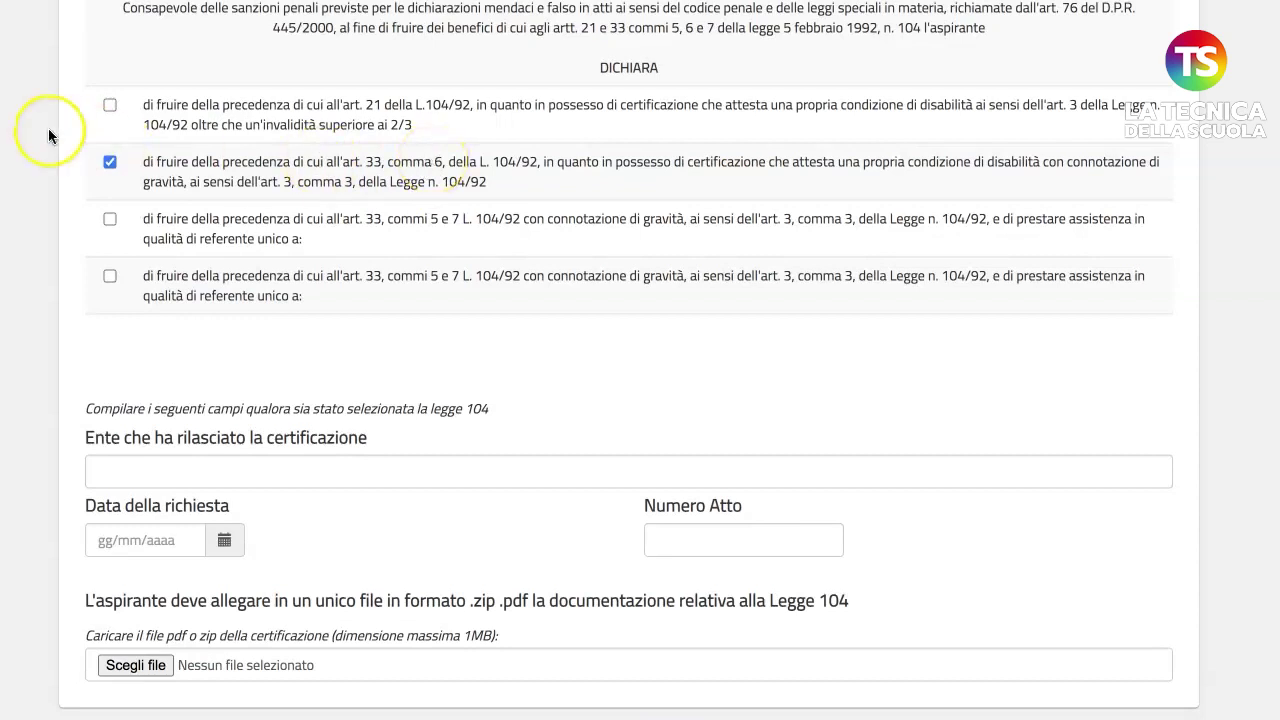
left_click(110, 106)
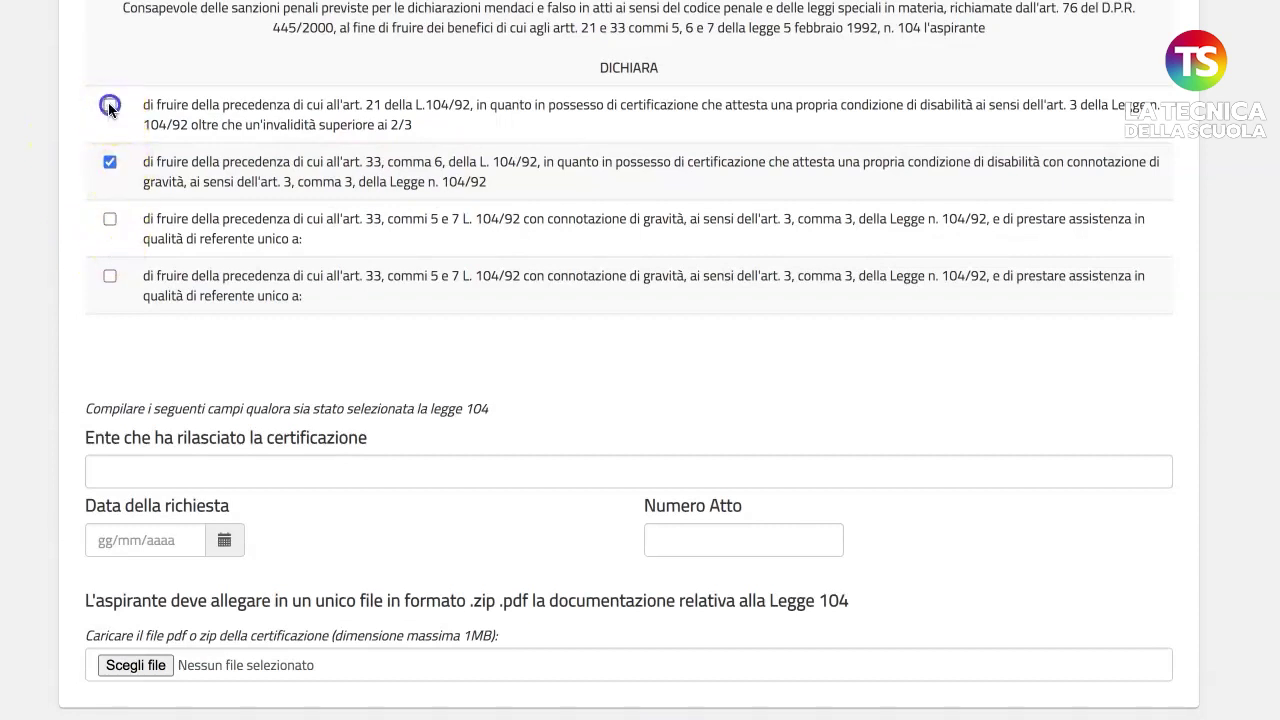
left_click(111, 161)
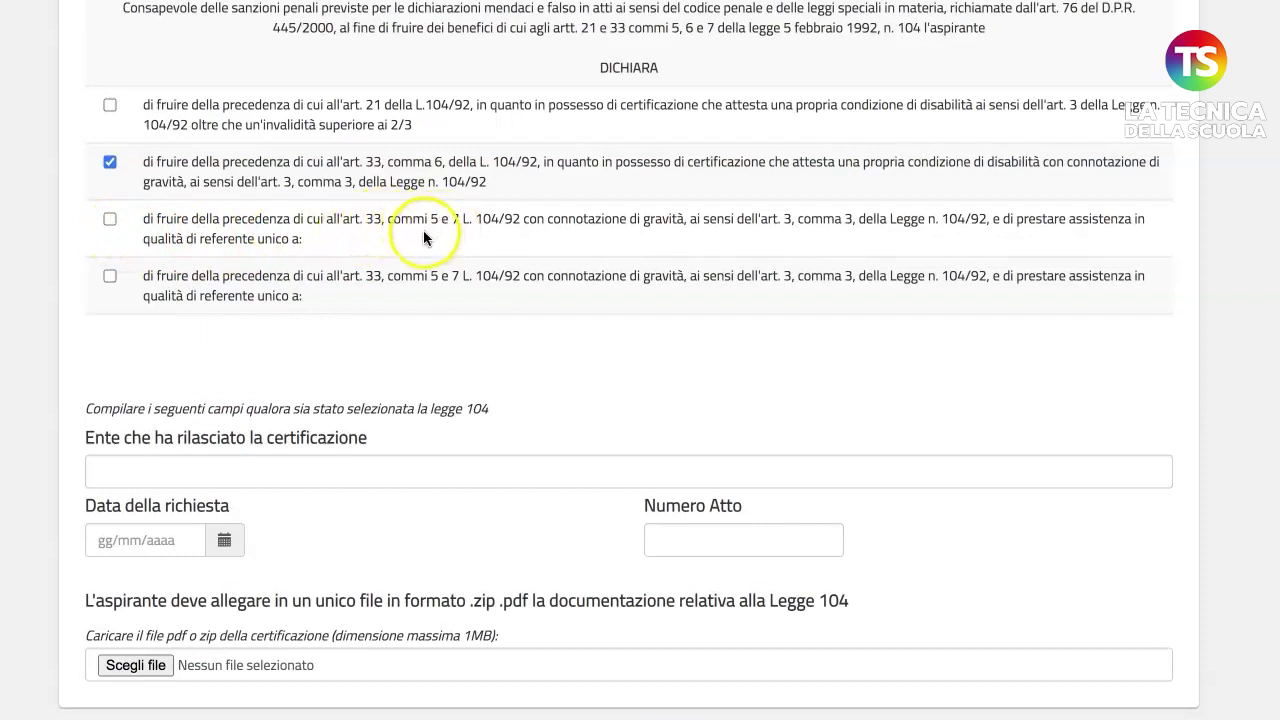
Step: Select the first art. 33, commi 5 e 7 declaration and set Figlio/a as the assisted person
left_click(111, 218)
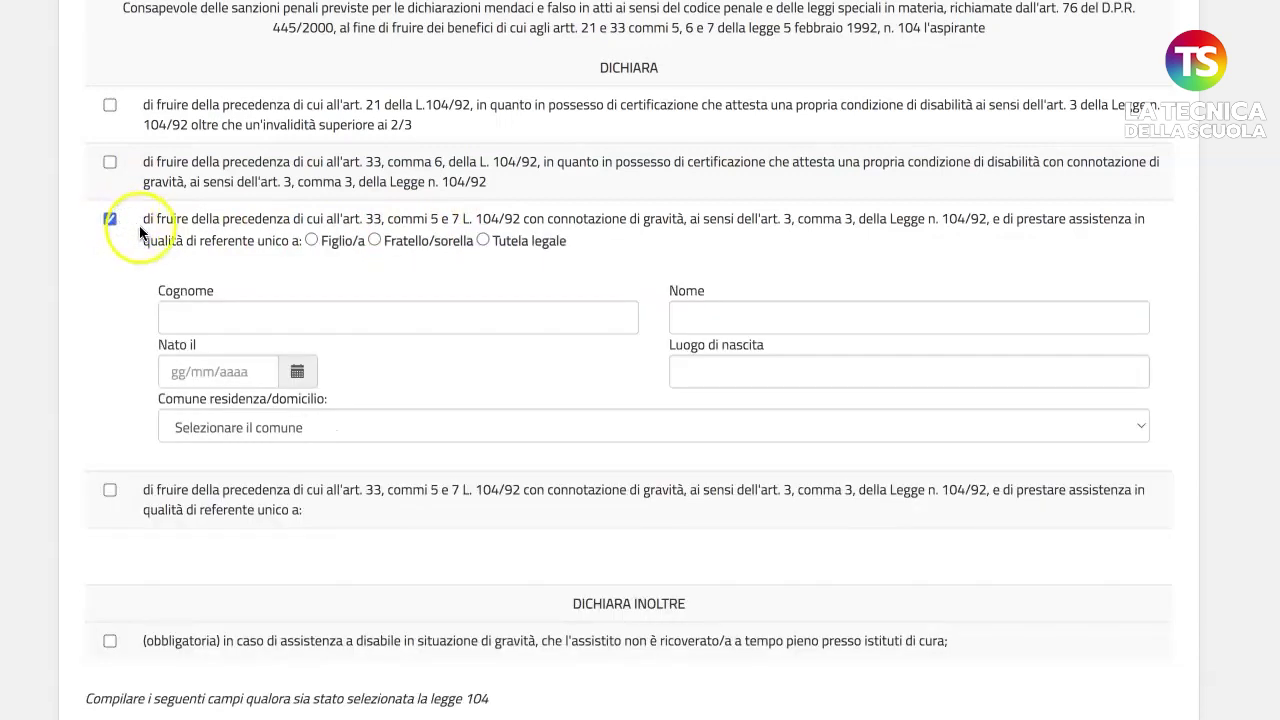
left_click(287, 242)
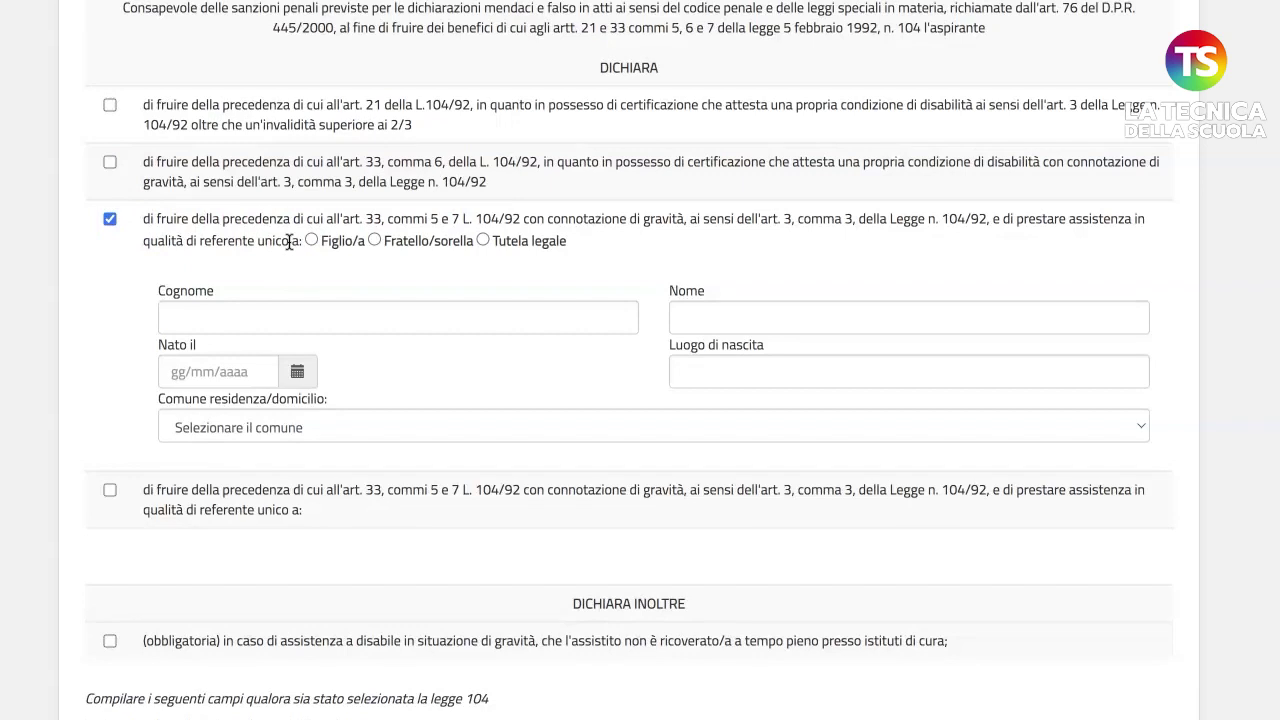
left_click(311, 240)
scroll(264, 425, "down", 1)
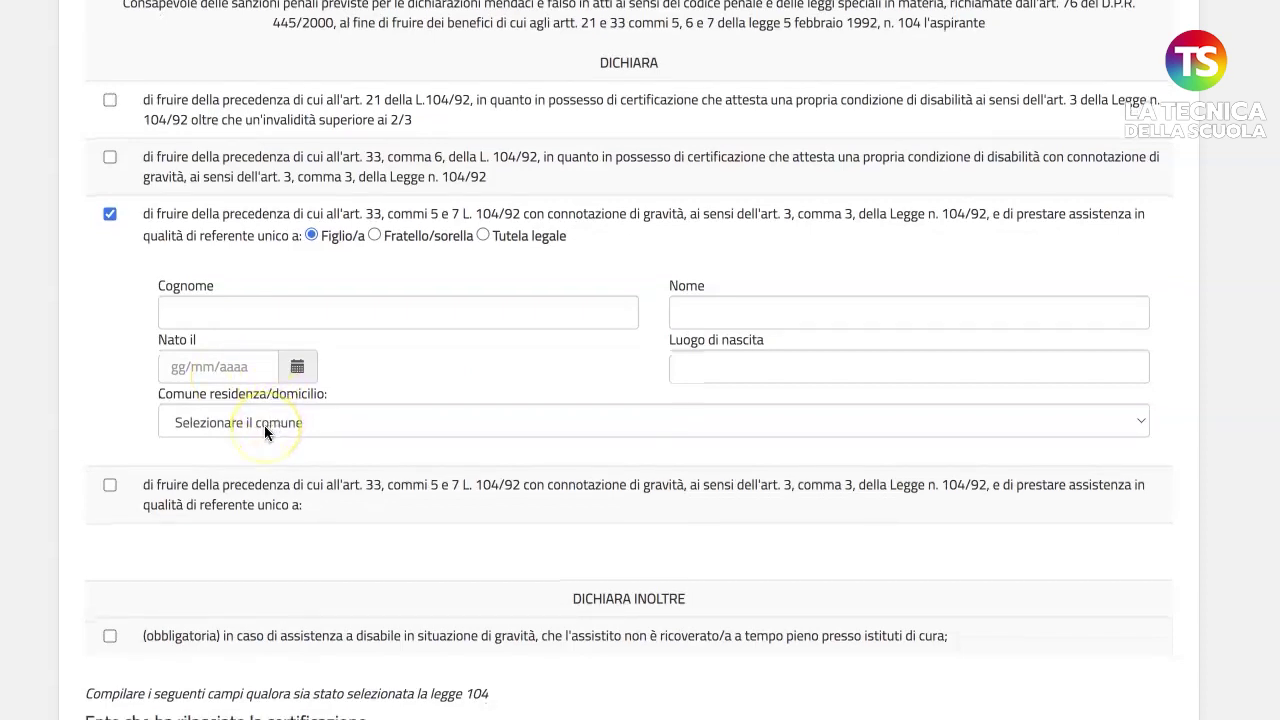
scroll(265, 430, "down", 1)
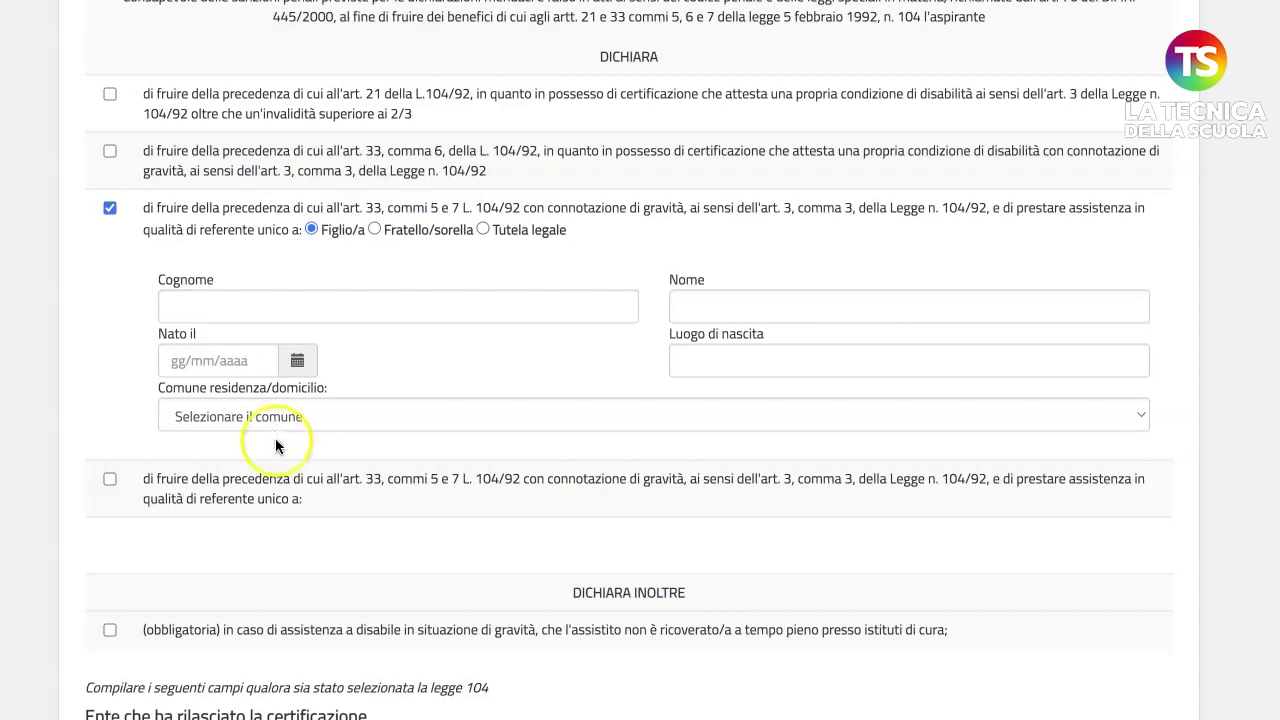
scroll(274, 470, "down", 3)
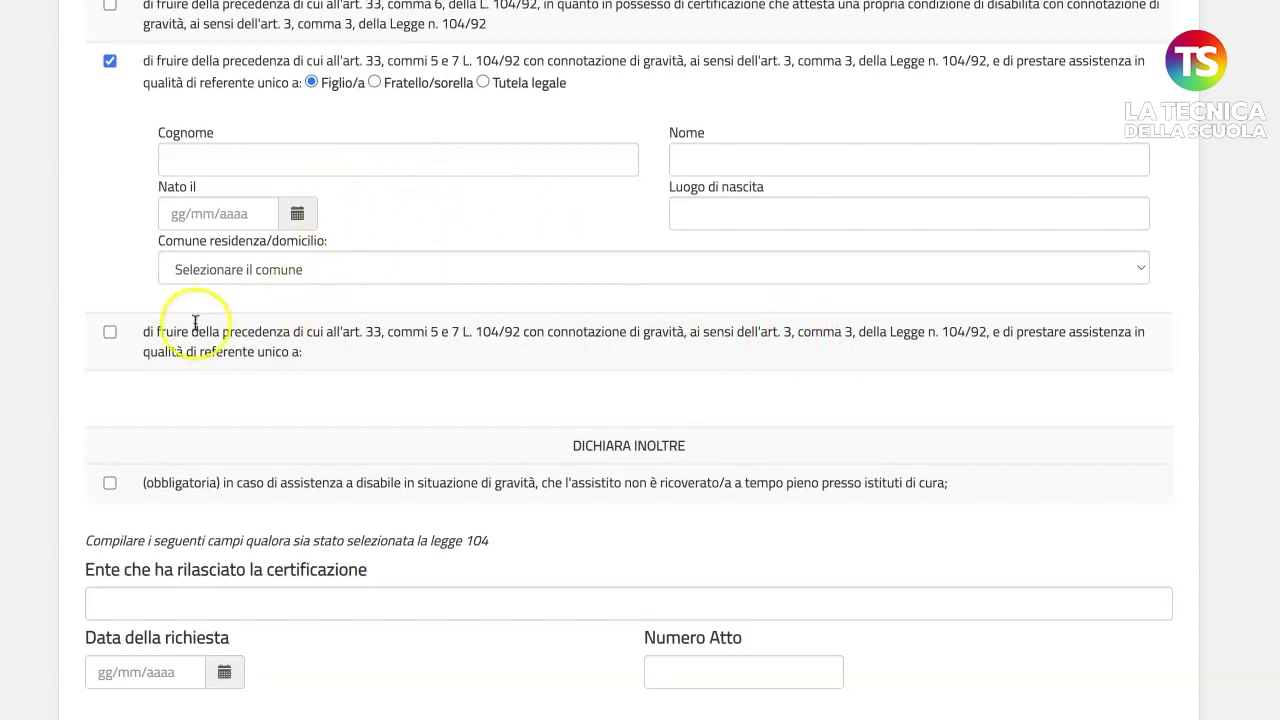
Step: Select the second art. 33, commi 5 e 7 declaration and tick both mandatory statements under Dichiara inoltre
left_click(110, 331)
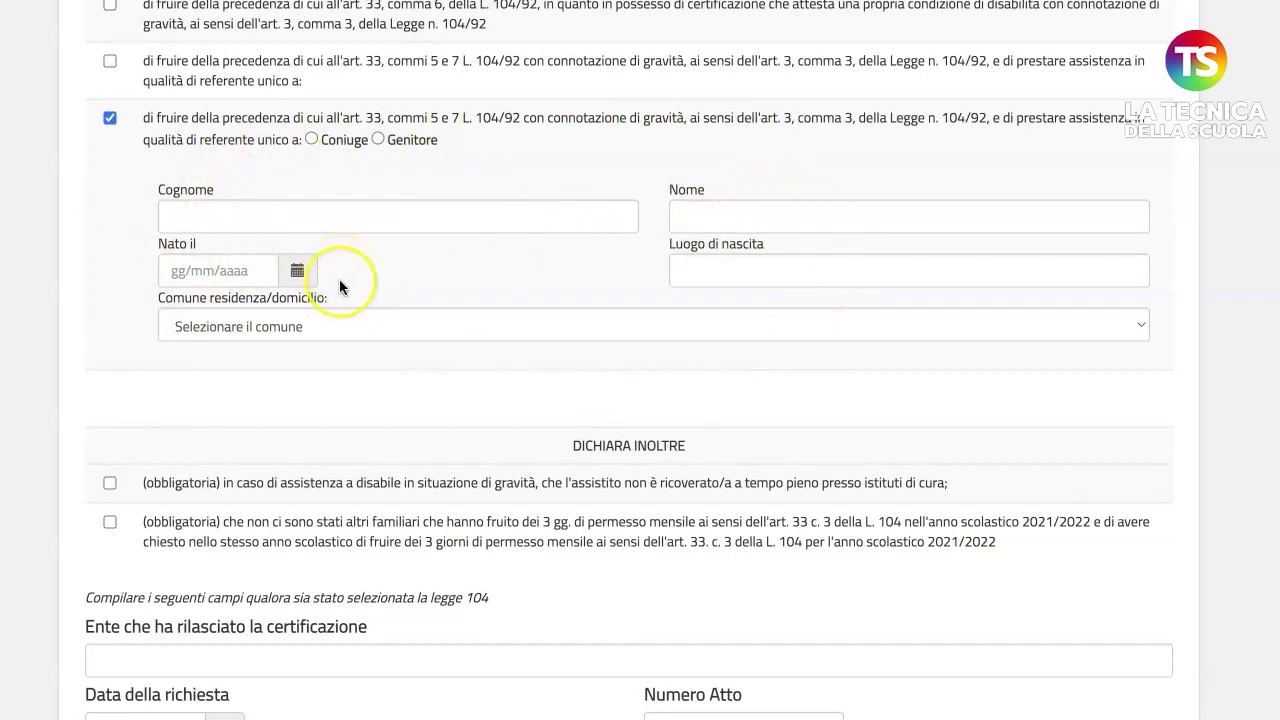
scroll(339, 286, "up", 1)
scroll(339, 286, "down", 3)
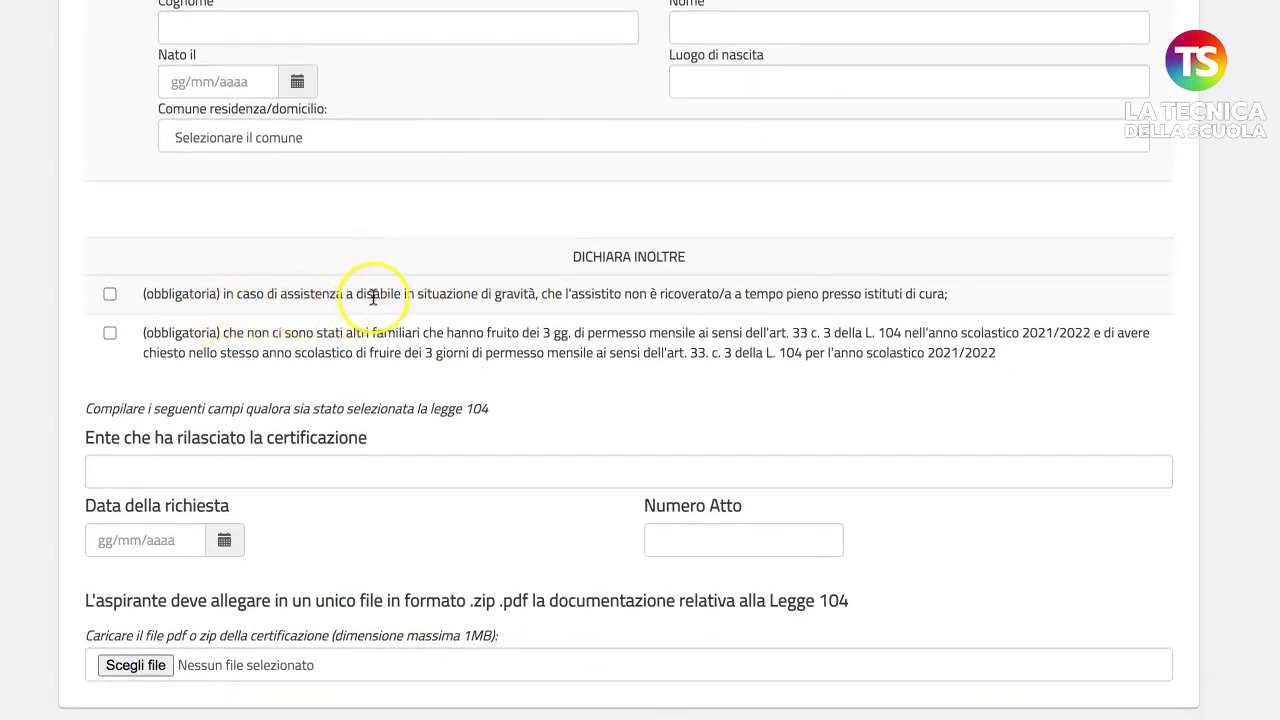
scroll(400, 296, "up", 1)
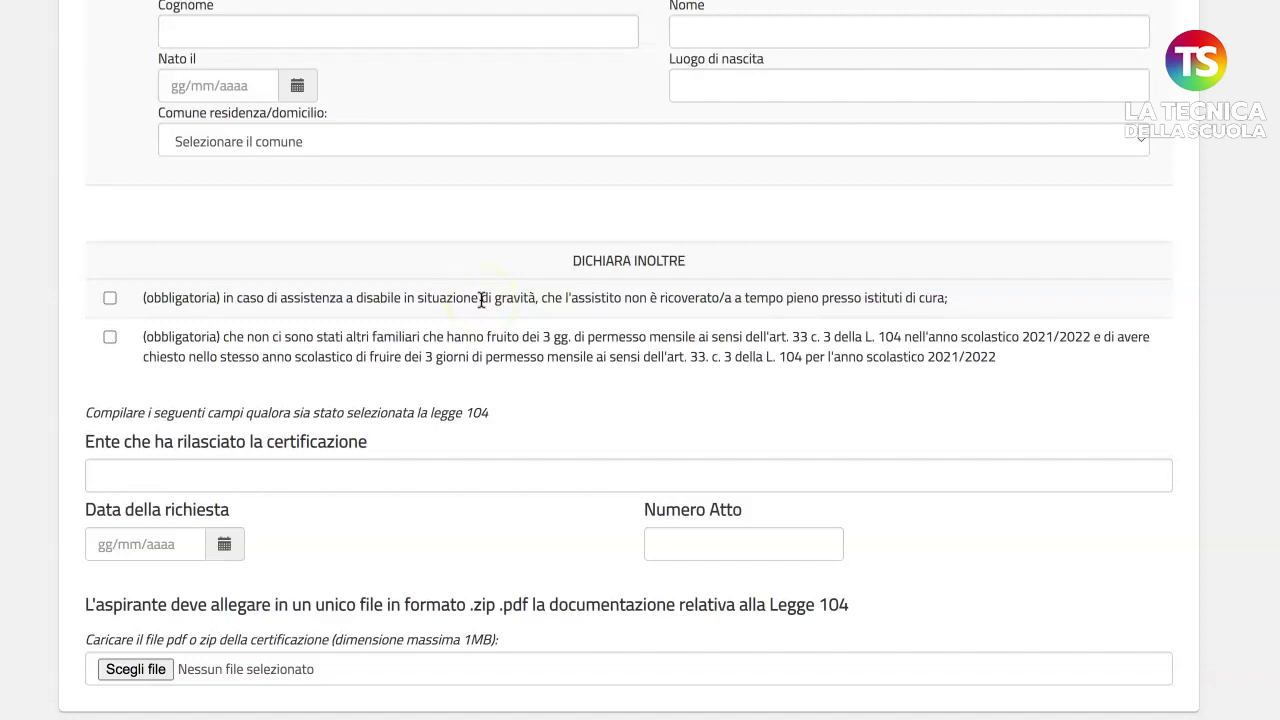
left_click(110, 298)
left_click(110, 337)
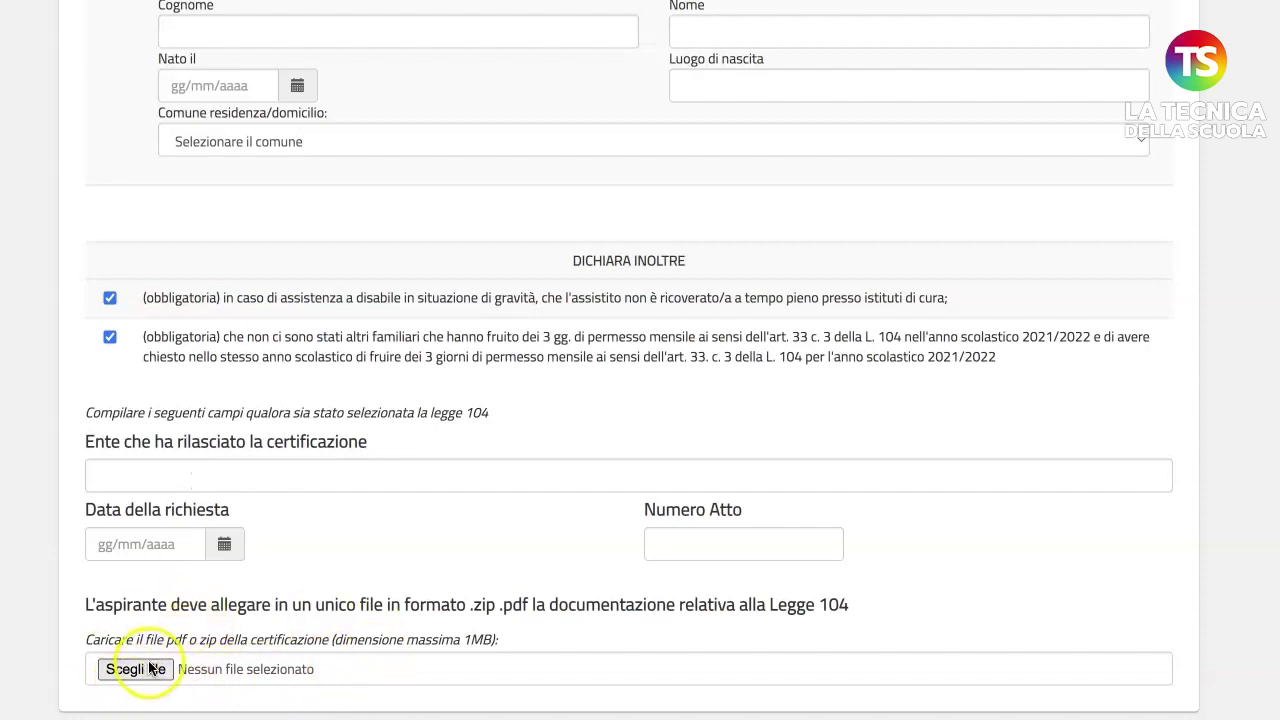
Step: Set Genitore as the assisted person and tick the mandatory statement that the disabled parent's spouse is unable to provide assistance
scroll(171, 614, "up", 3)
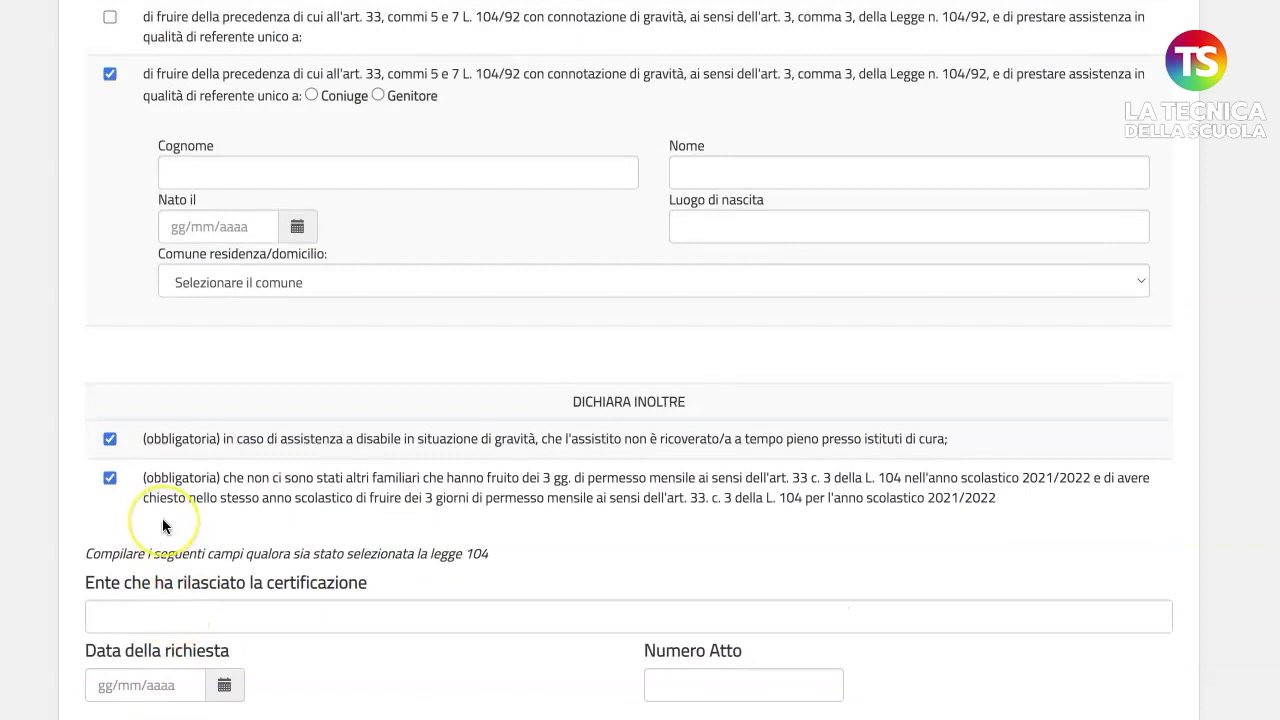
scroll(163, 525, "up", 3)
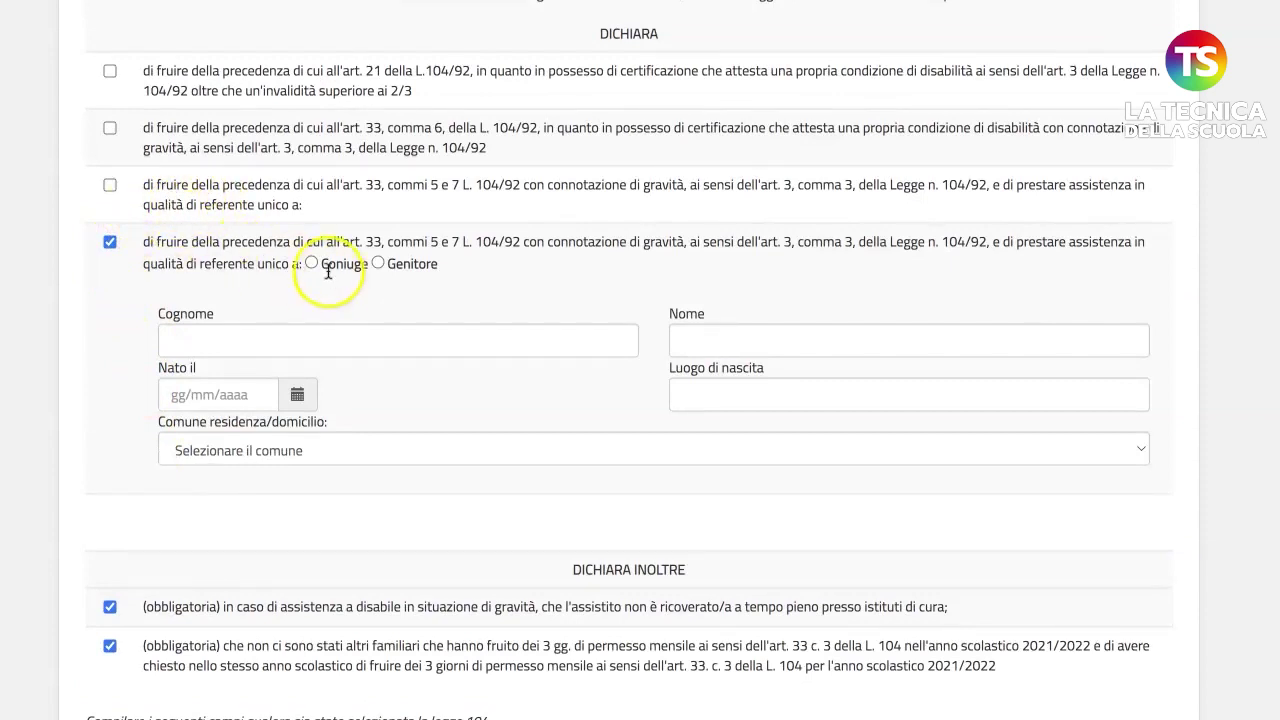
left_click(377, 263)
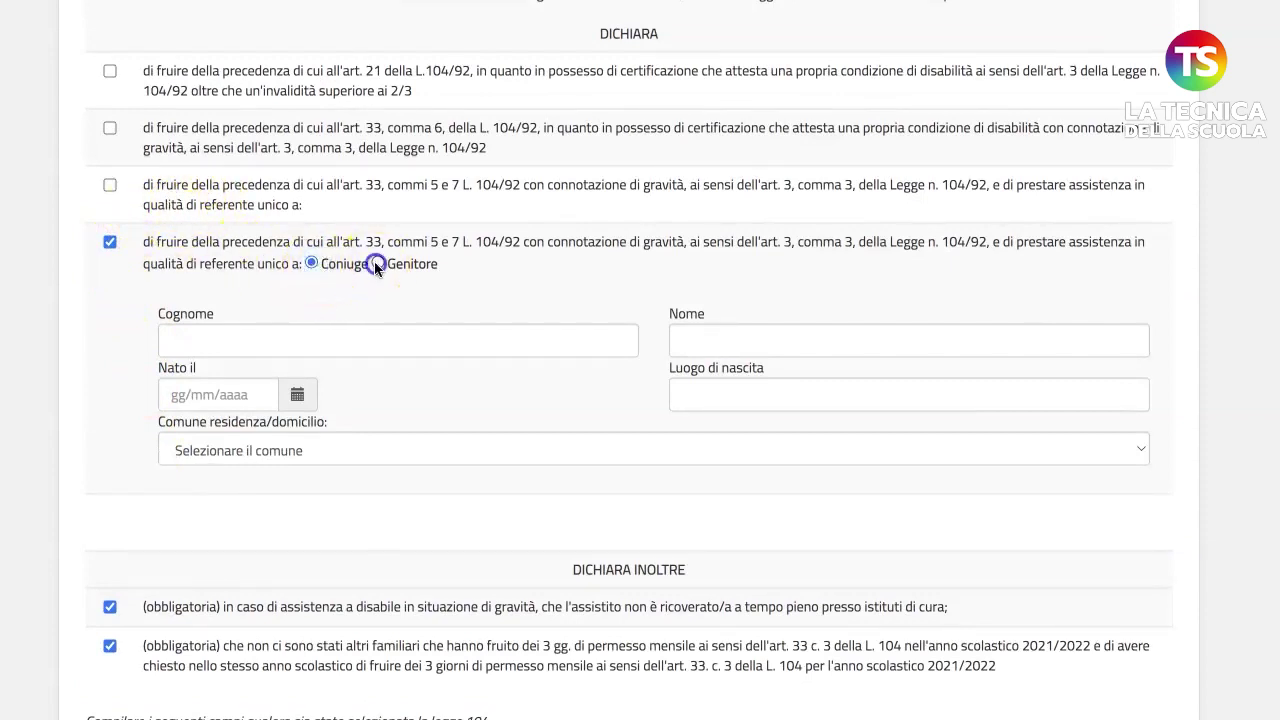
left_click(311, 263)
left_click(372, 264)
scroll(243, 640, "down", 3)
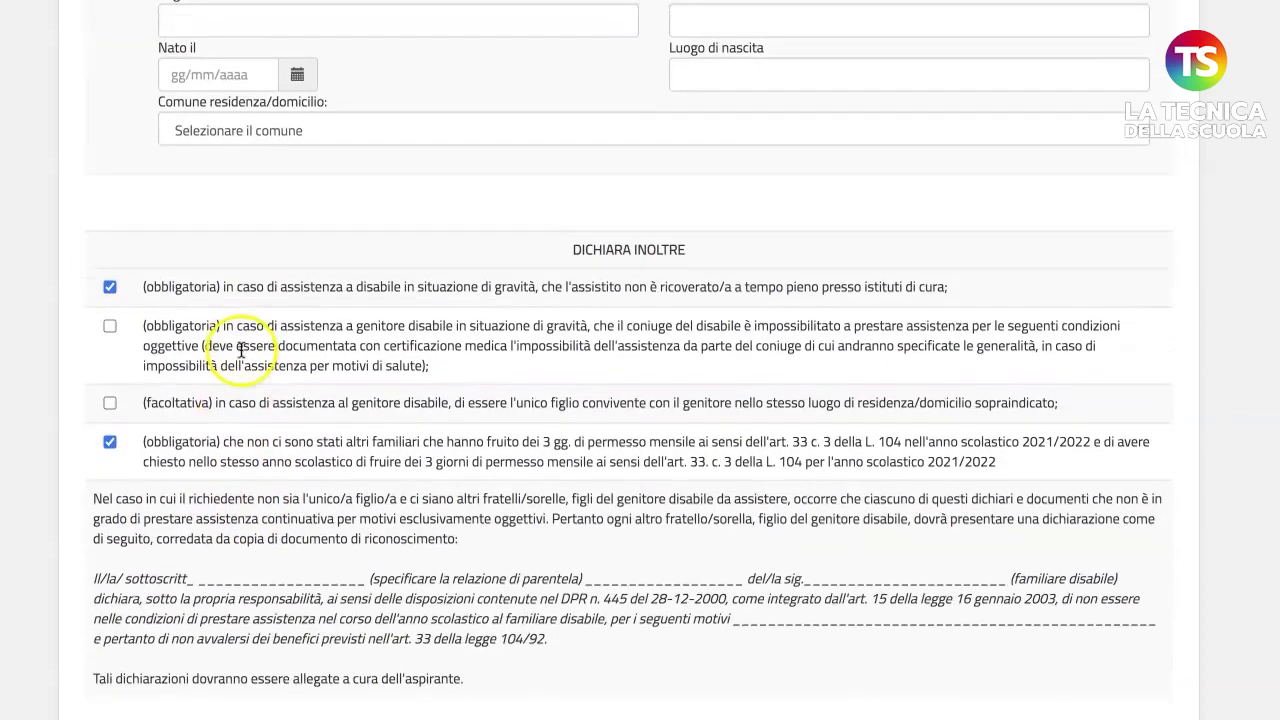
left_click(111, 317)
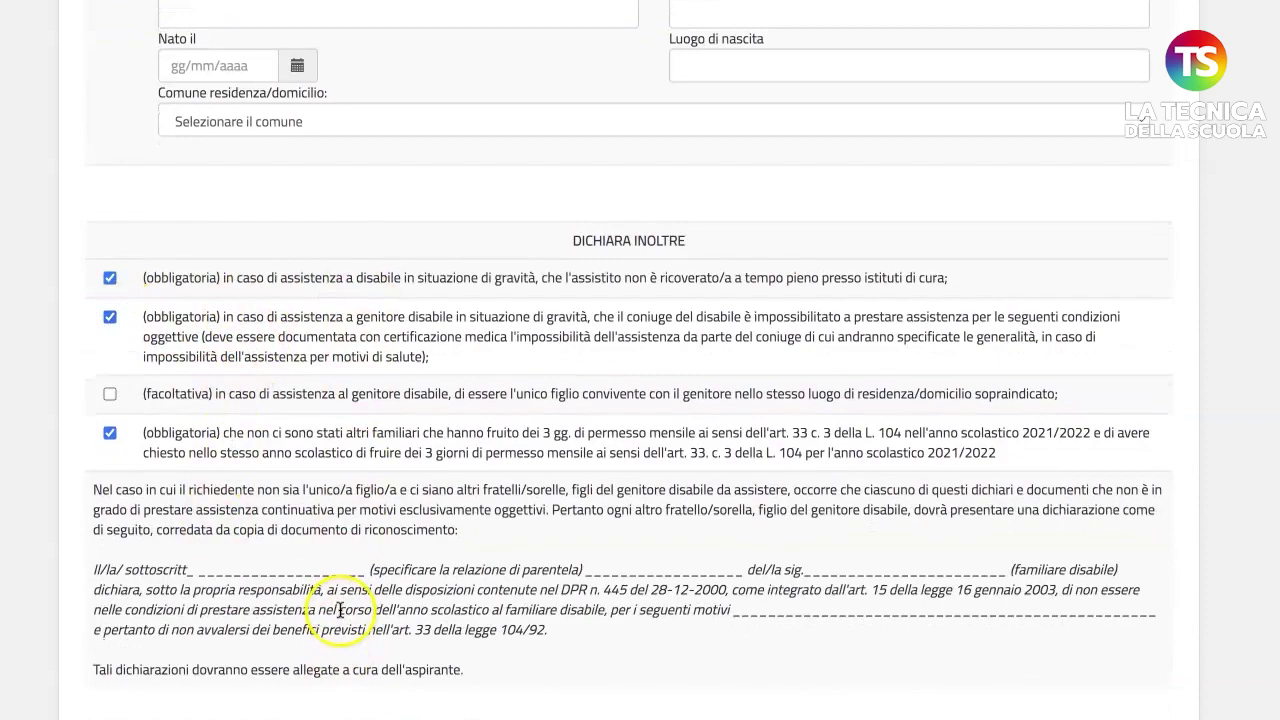
scroll(340, 610, "down", 1)
Step: Switch to the first art. 33, commi 5 e 7 declaration and set the assisted person's relationship to Tutela legale
scroll(342, 610, "up", 7)
scroll(324, 588, "down", 3)
scroll(324, 588, "up", 2)
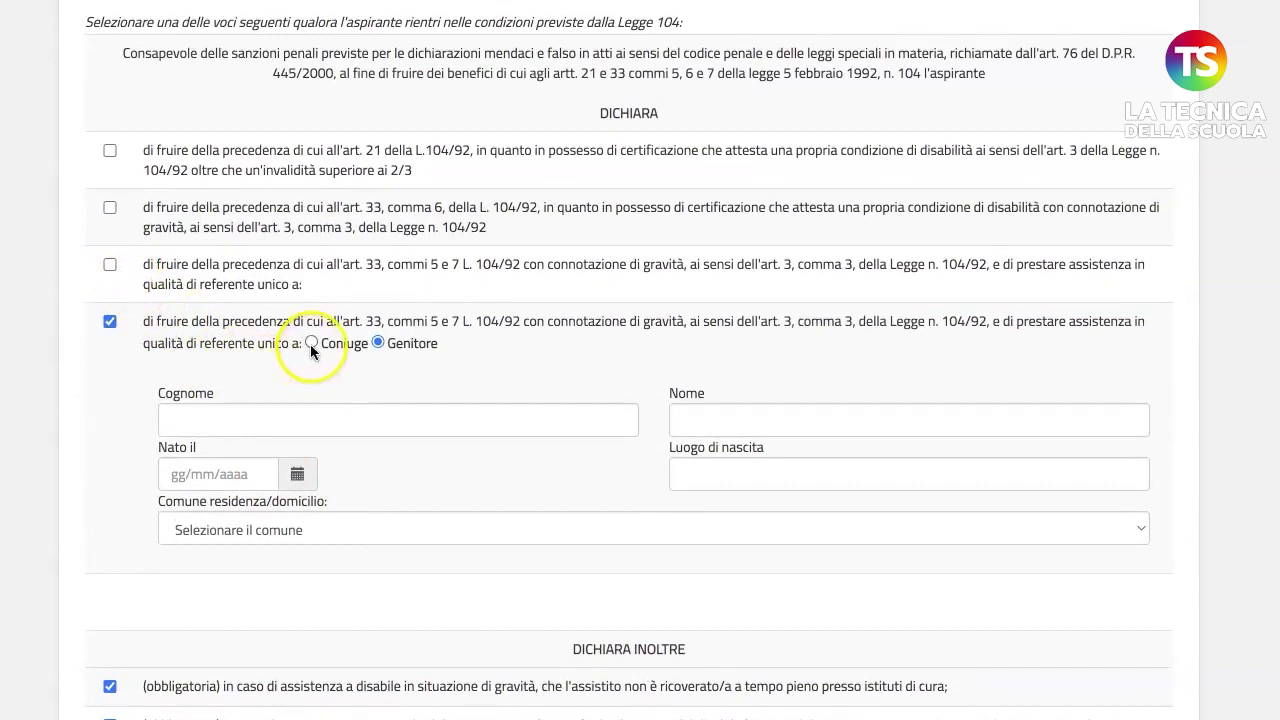
left_click(110, 264)
left_click(483, 285)
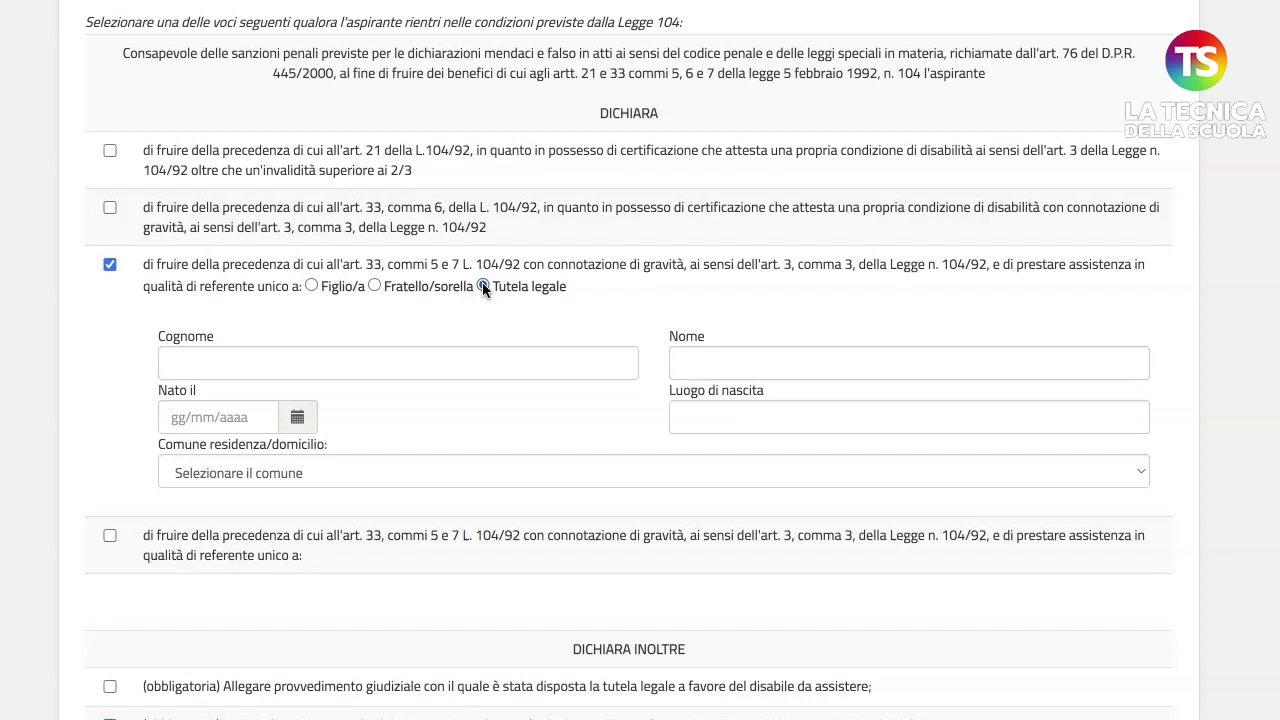
scroll(482, 286, "up", 3)
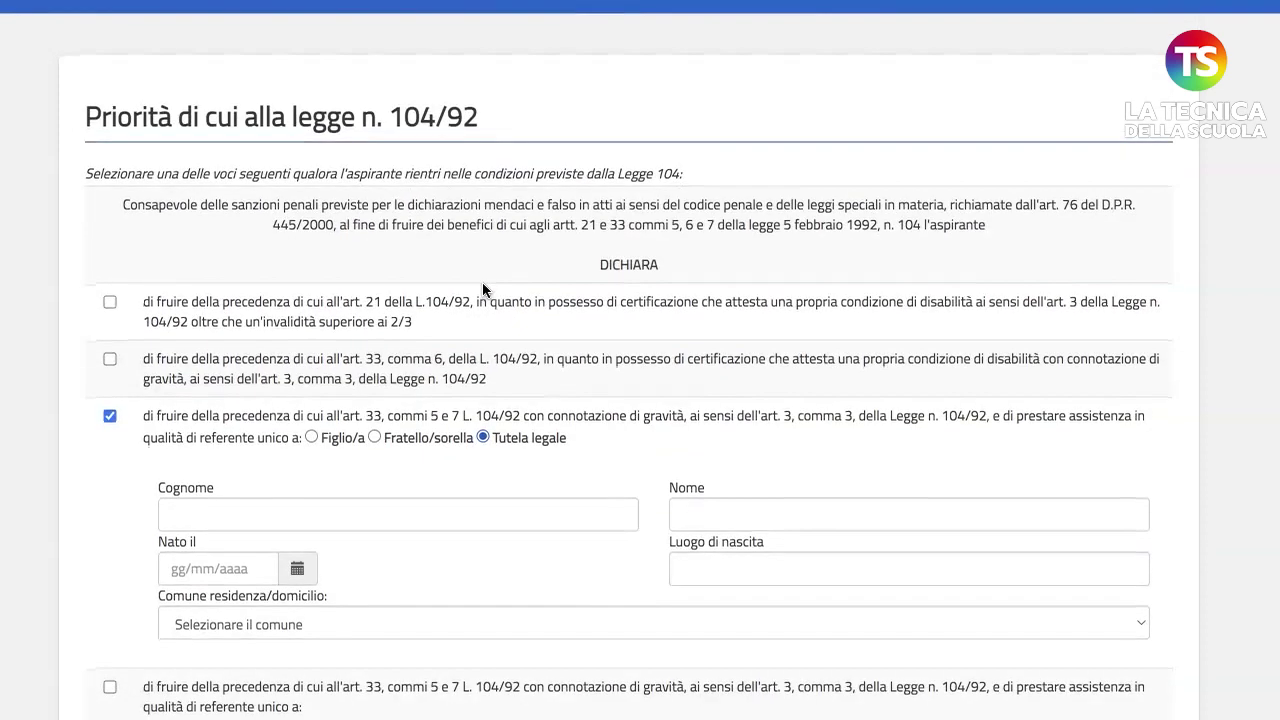
scroll(482, 284, "down", 2)
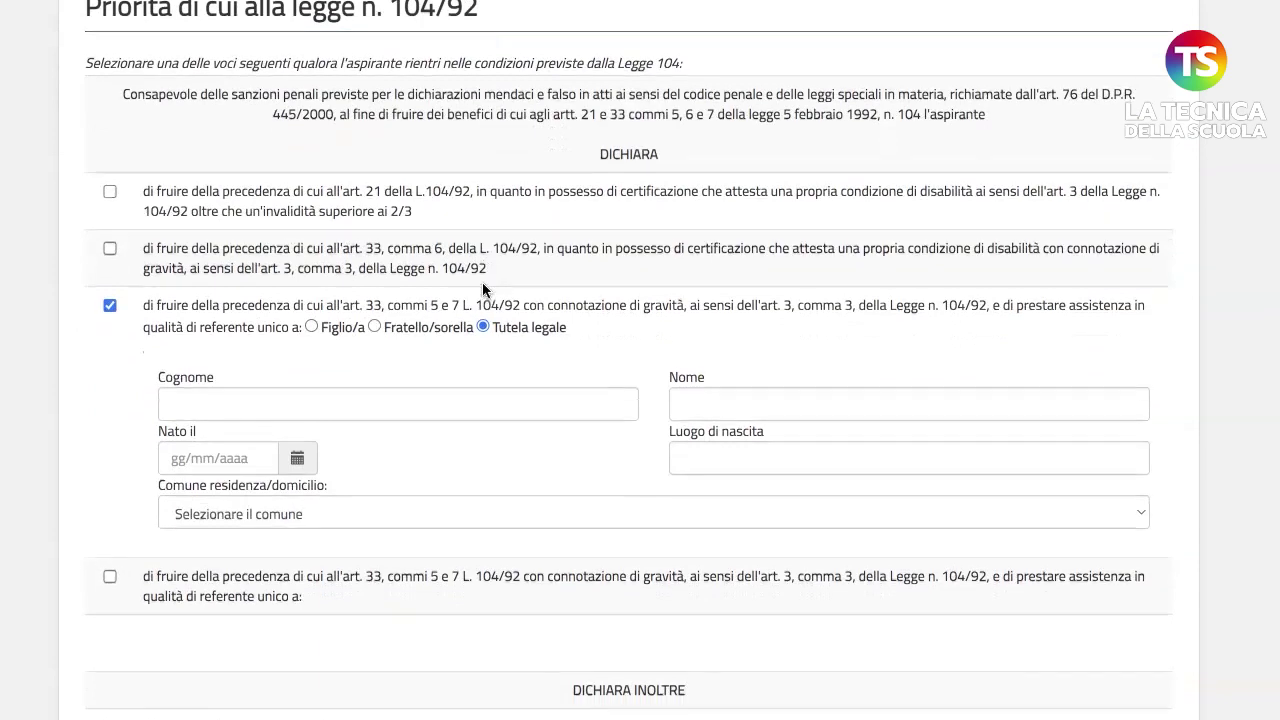